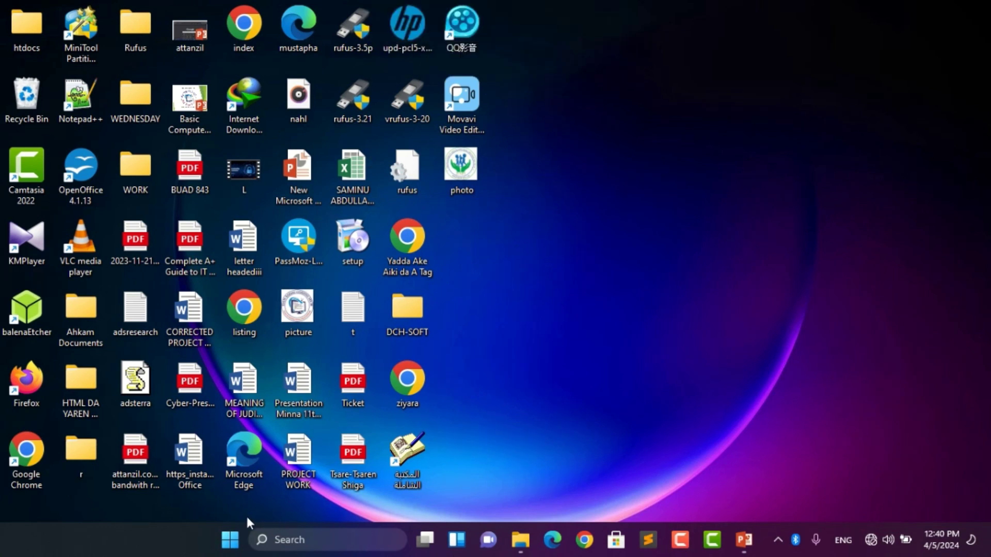
- Check whether the Start search box and File Explorer's Quick access search box accept text, and close File Explorer
left_click(237, 529)
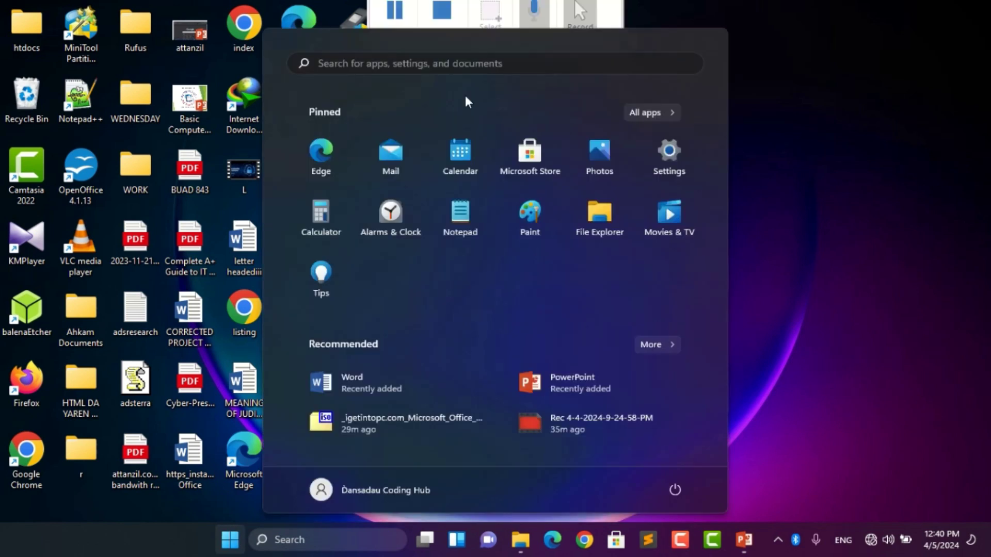
left_click(472, 65)
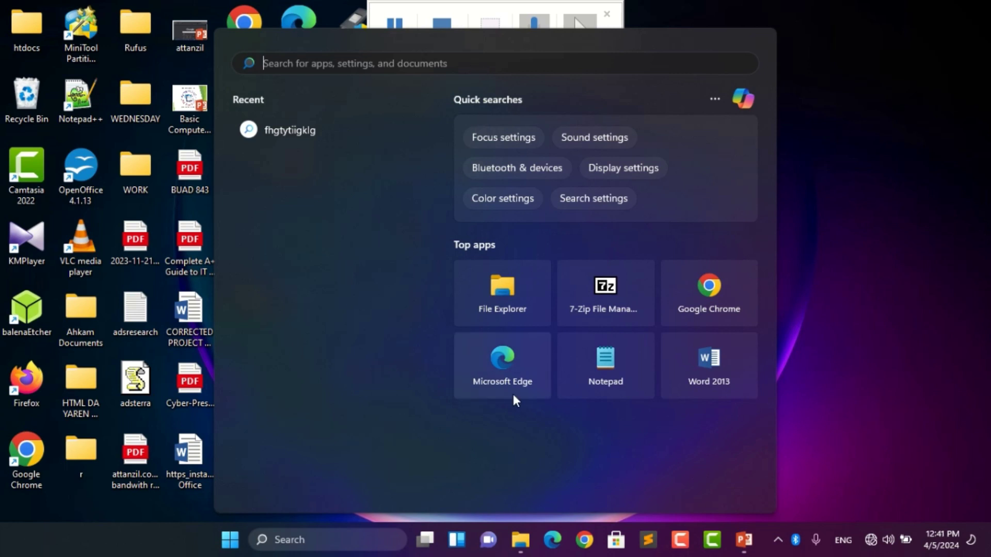
left_click(520, 536)
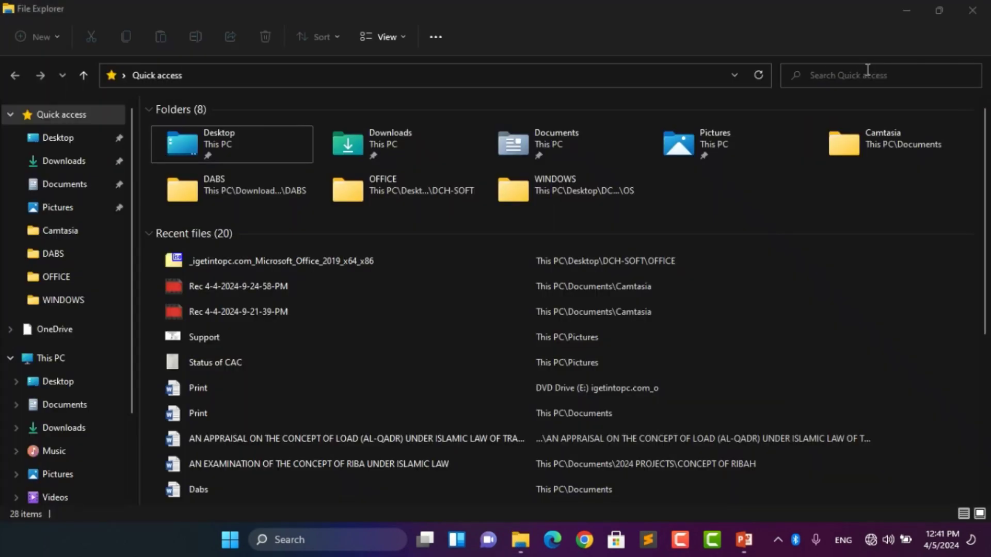
left_click(867, 75)
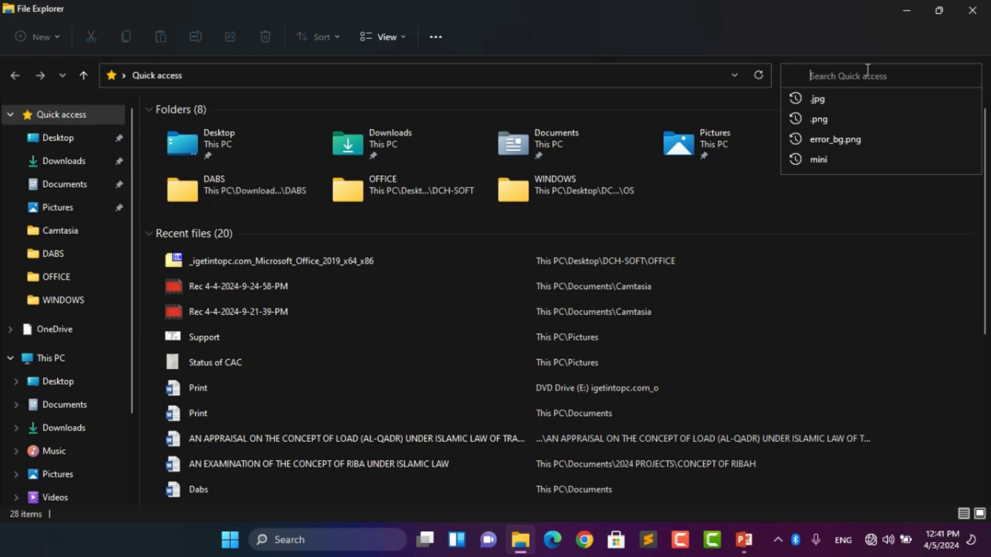
left_click(972, 11)
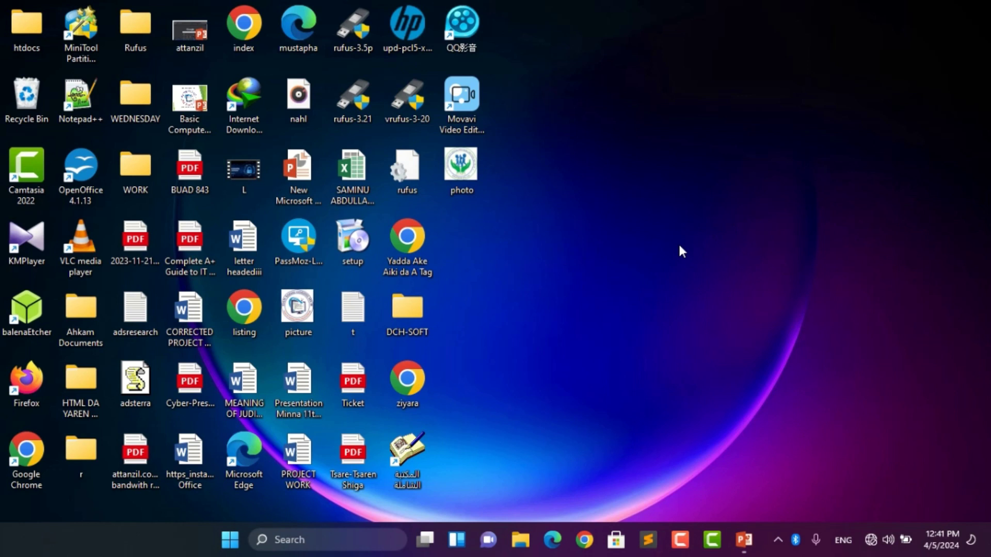
key("super+r")
key("BackSpace")
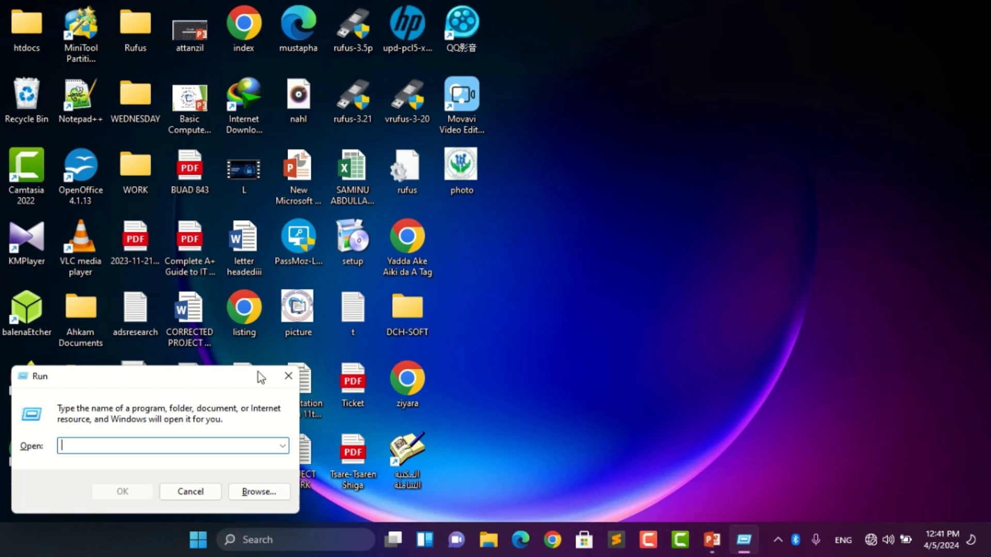
left_click(285, 376)
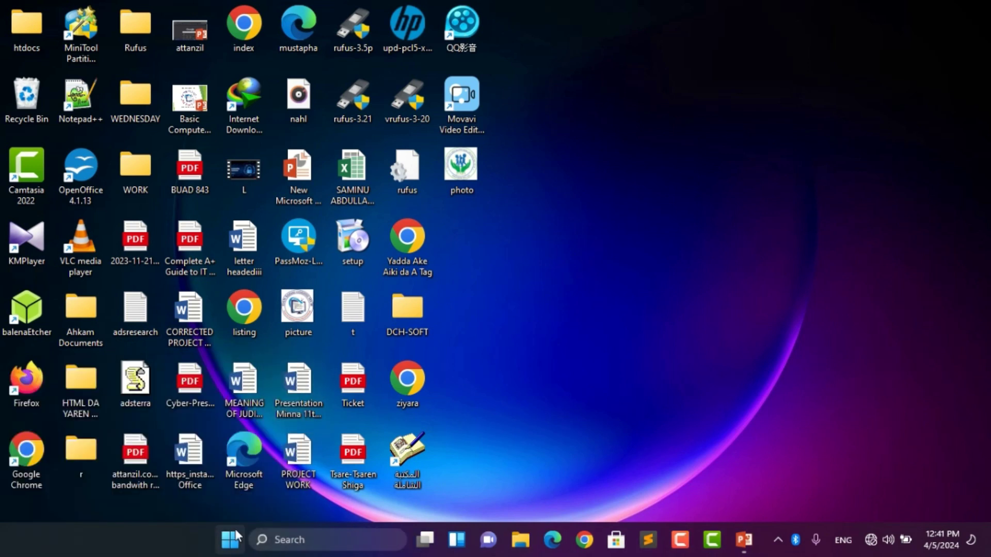
- Open the C:\Windows\System32\ folder through the Run dialog
right_click(233, 538)
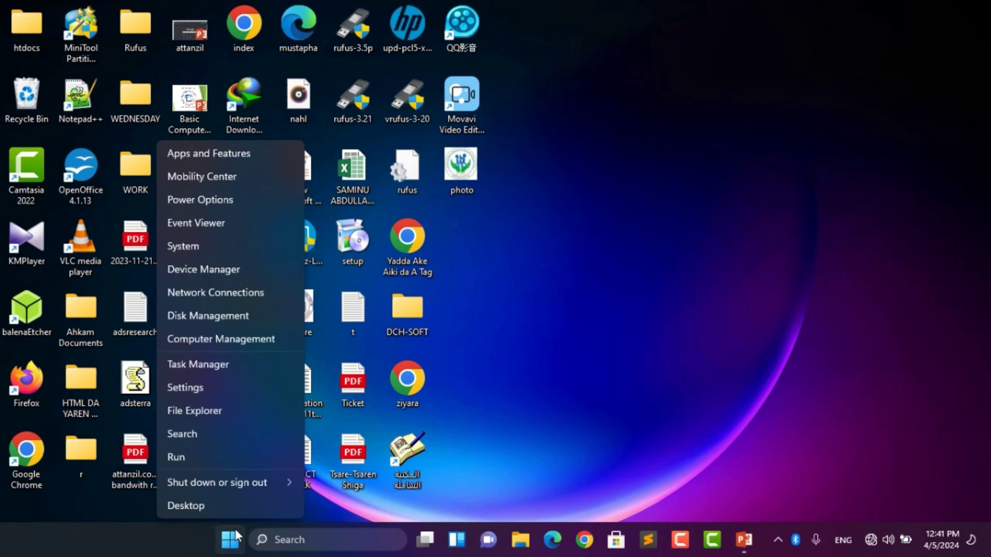
left_click(227, 456)
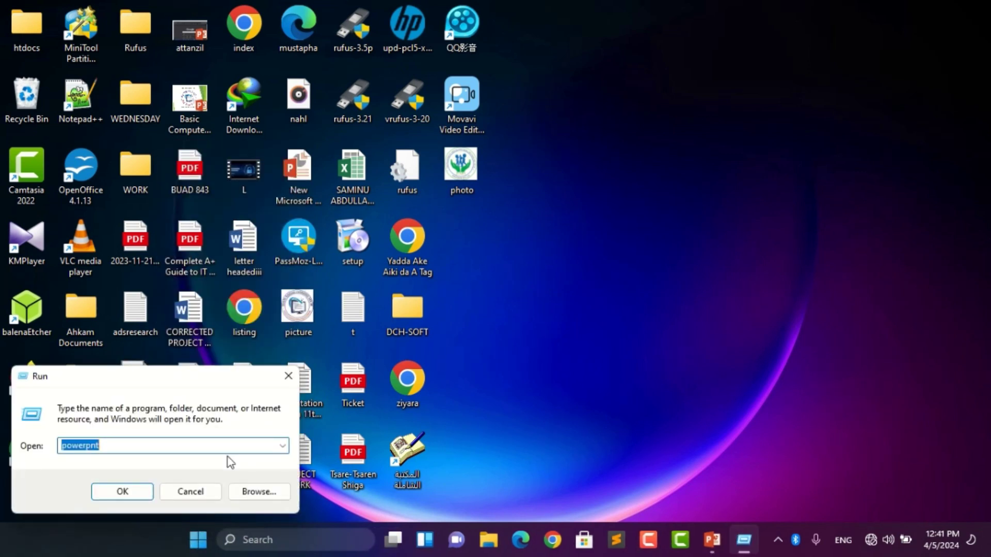
key("BackSpace")
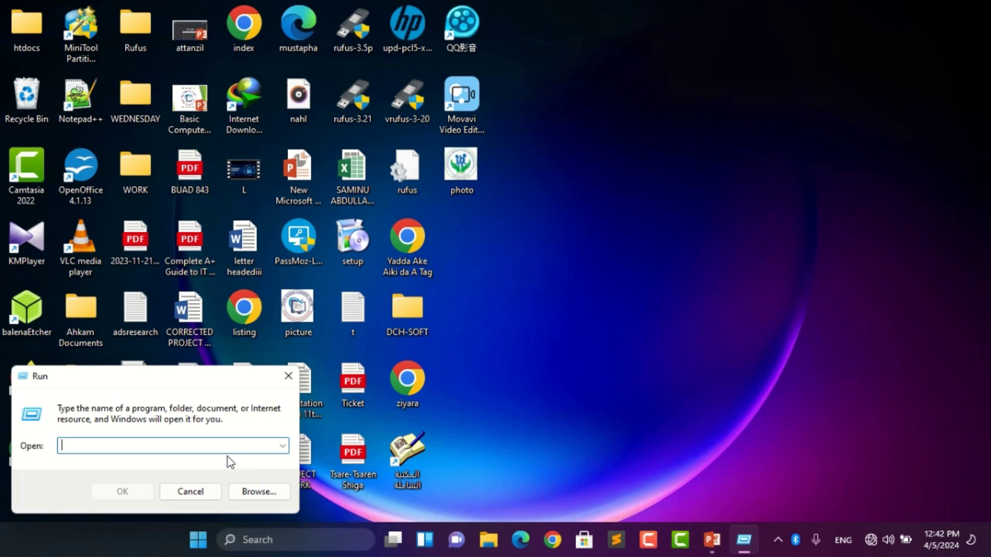
type("C")
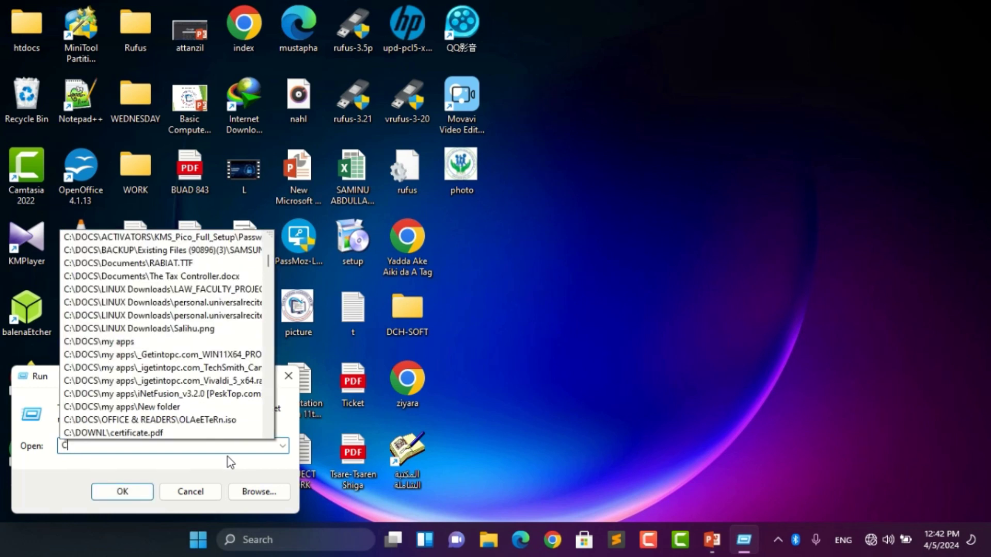
type(":\\")
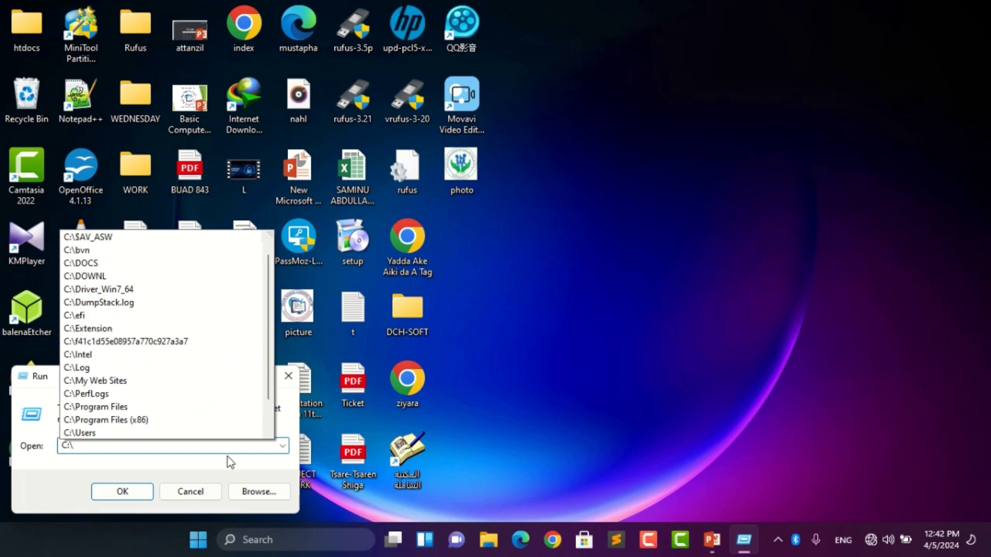
type("wi")
key("Down")
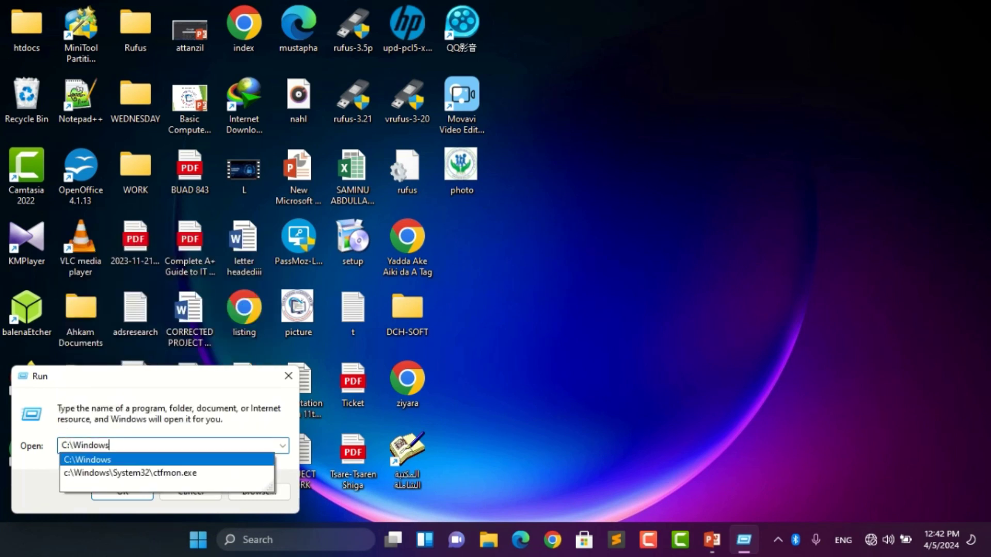
type("\\")
type("System")
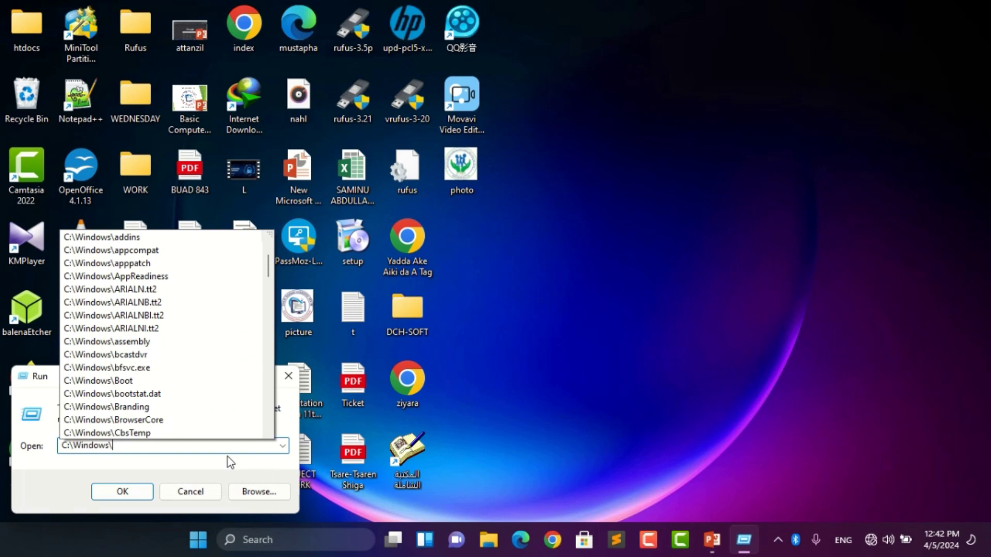
key("Down")
key("Down")
key("Down")
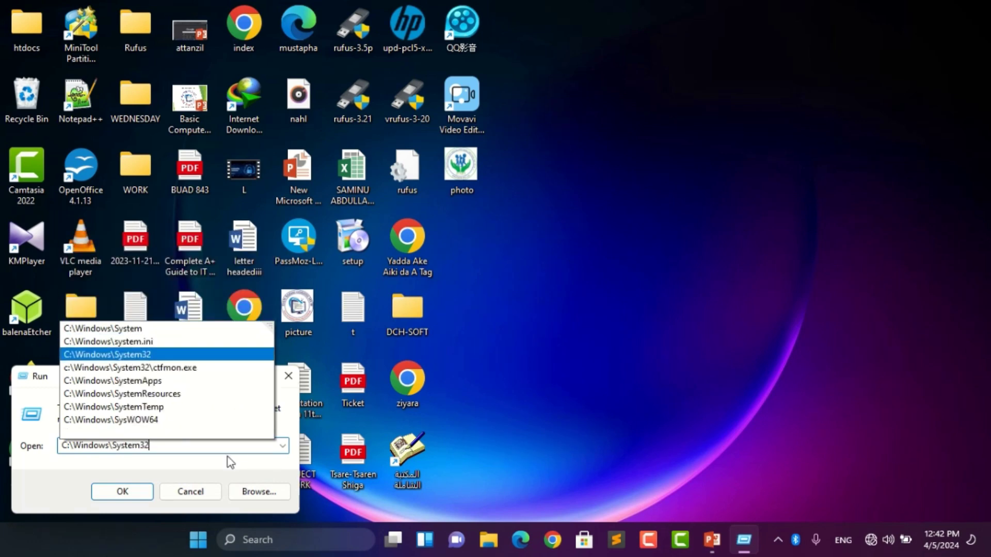
type("\\")
key("Return")
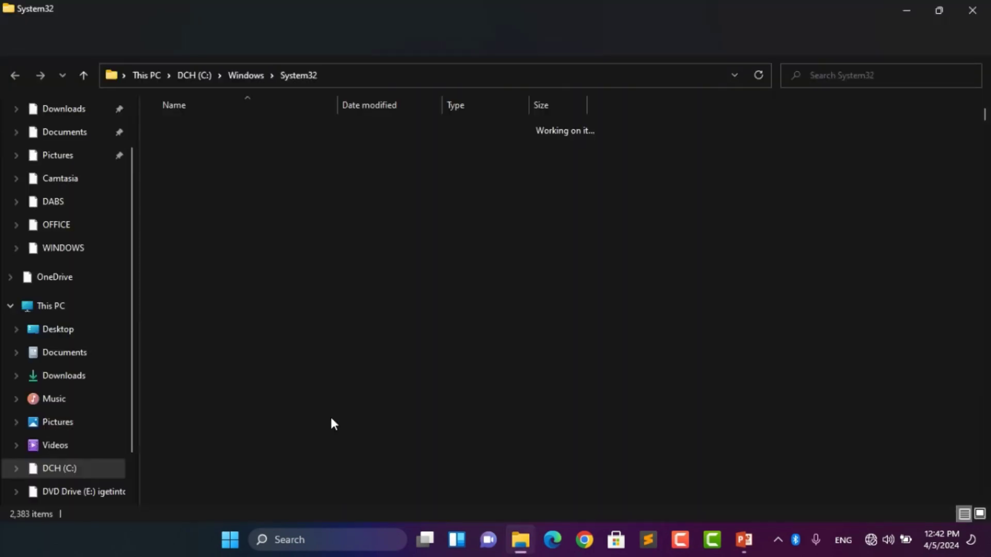
- Find the ctfmon application in the System32 folder, copy it, and minimize the folder window
left_click(330, 420)
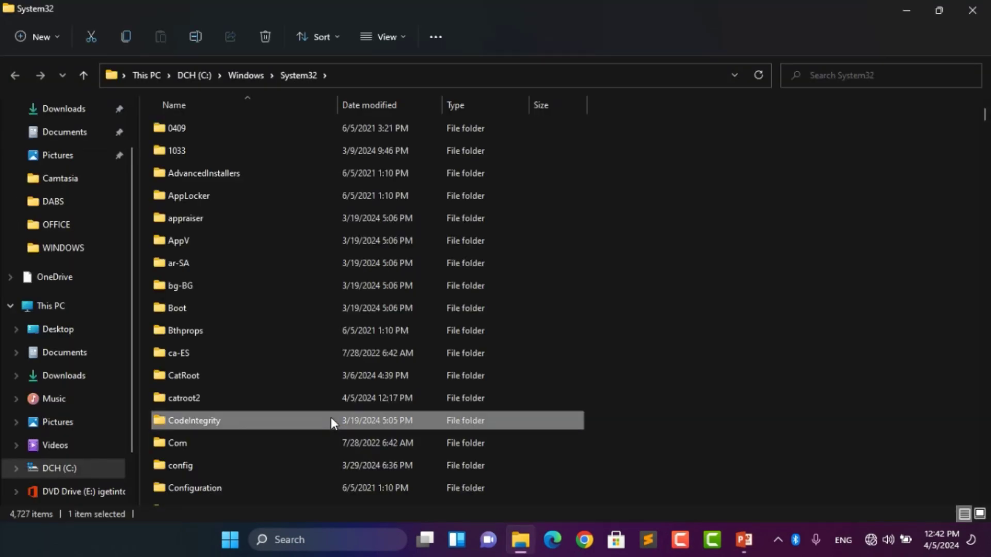
type("ctfmon")
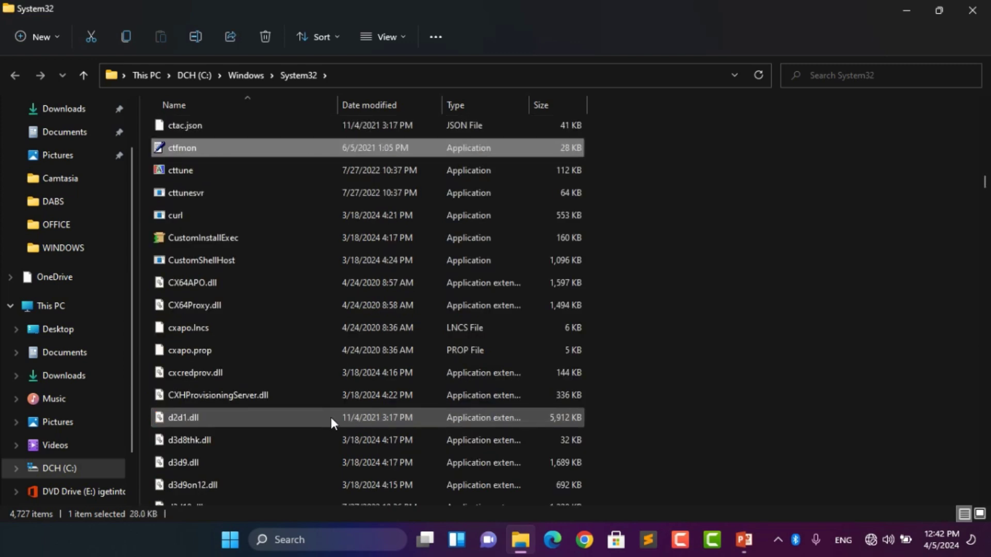
mouse_move(219, 154)
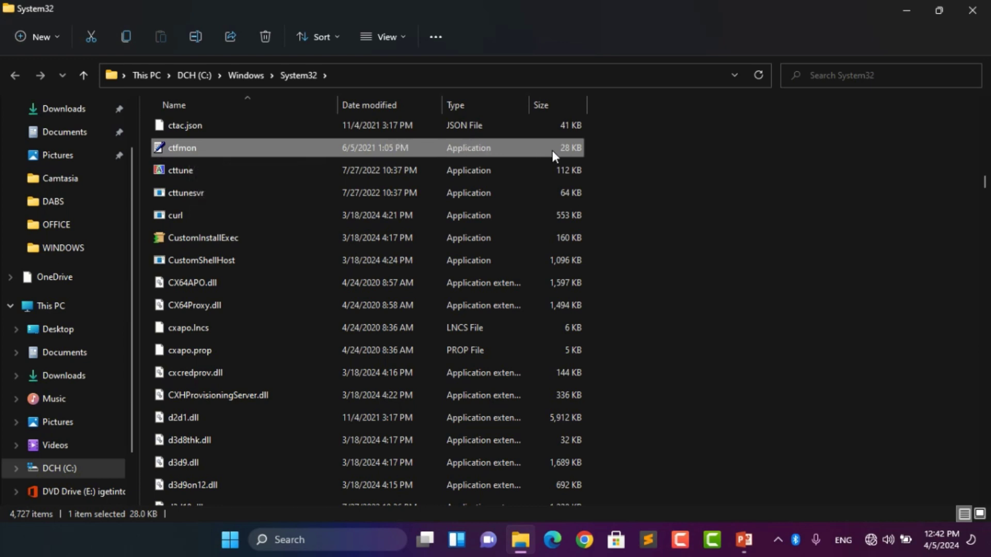
right_click(301, 151)
left_click(326, 346)
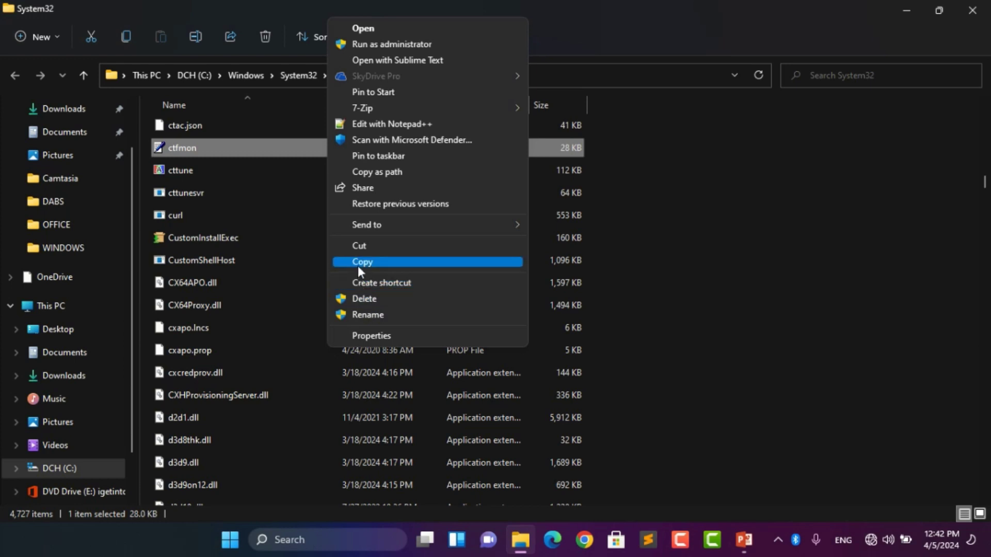
left_click(360, 262)
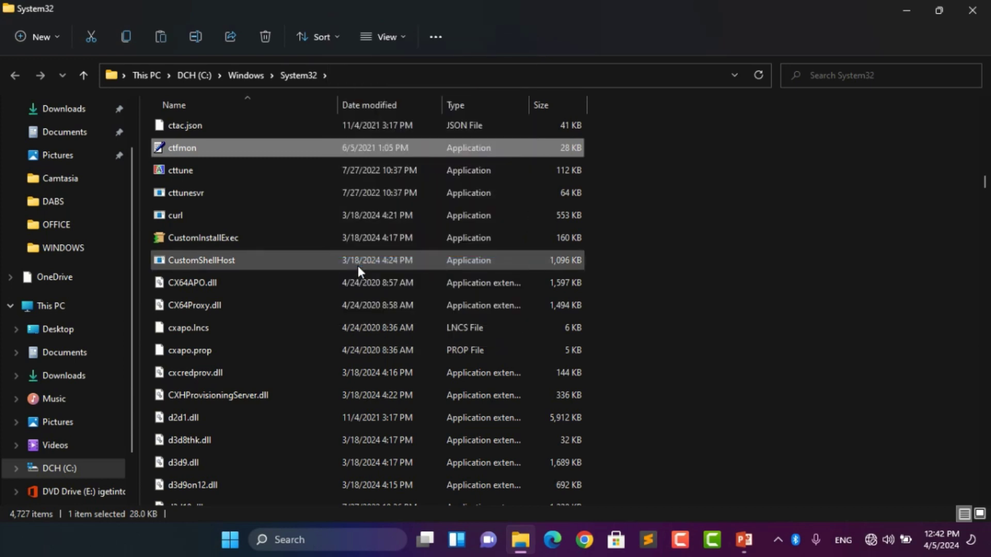
left_click(906, 10)
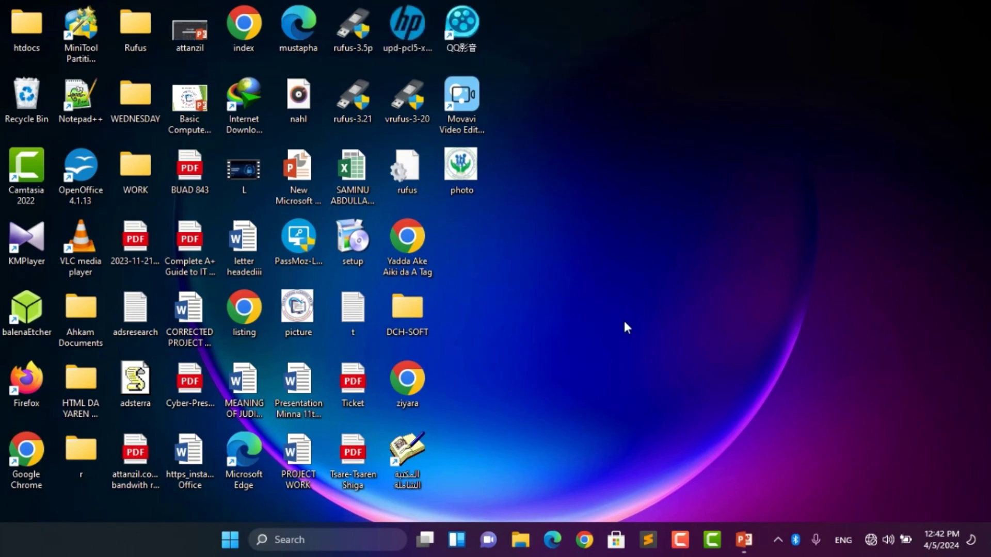
- Open the common Startup folder by running shell:common startup from the Run dialog
key("super+r")
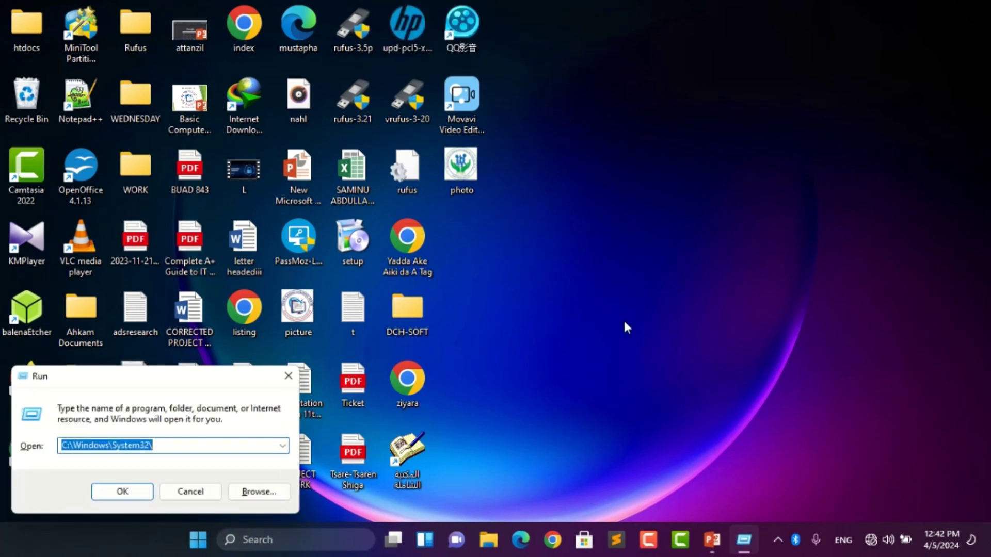
key("BackSpace")
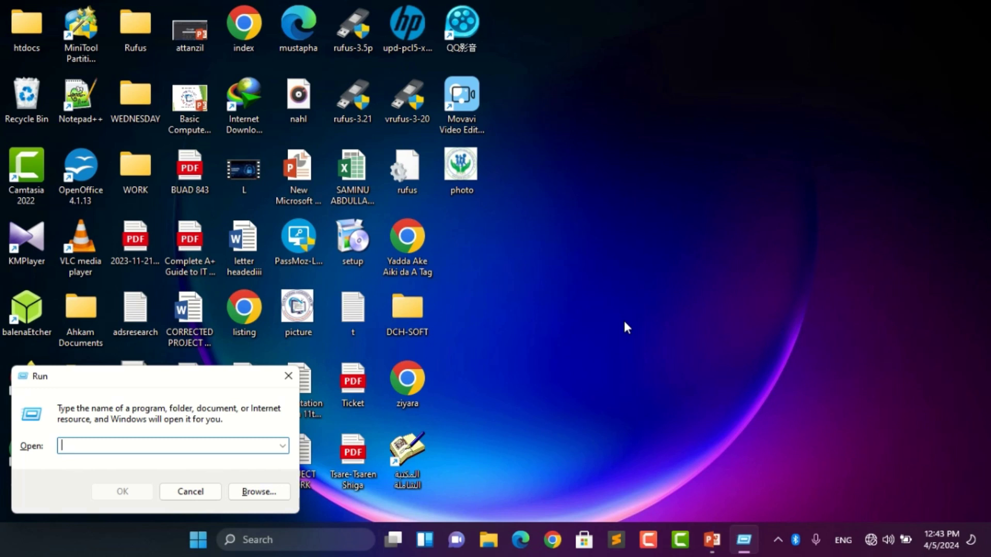
type("shel")
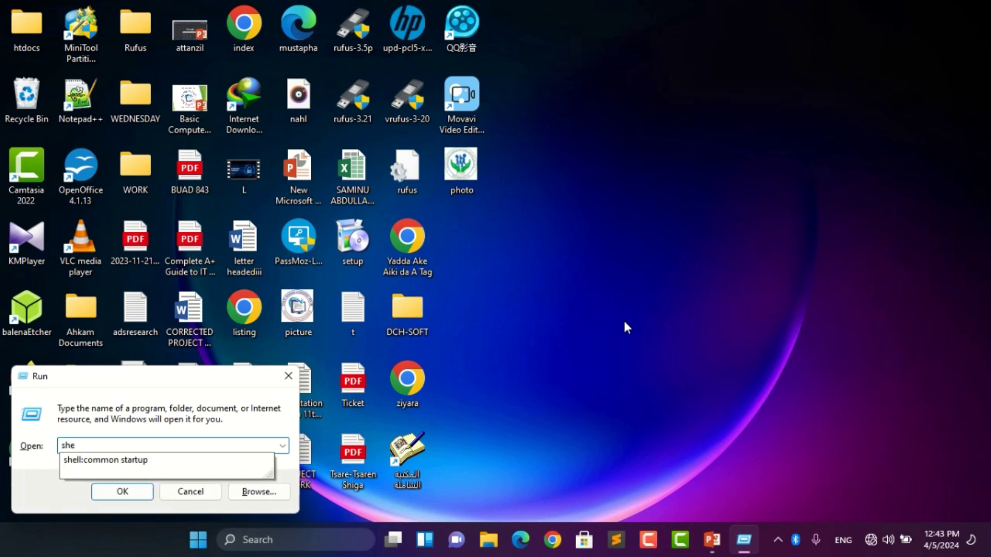
key("Down")
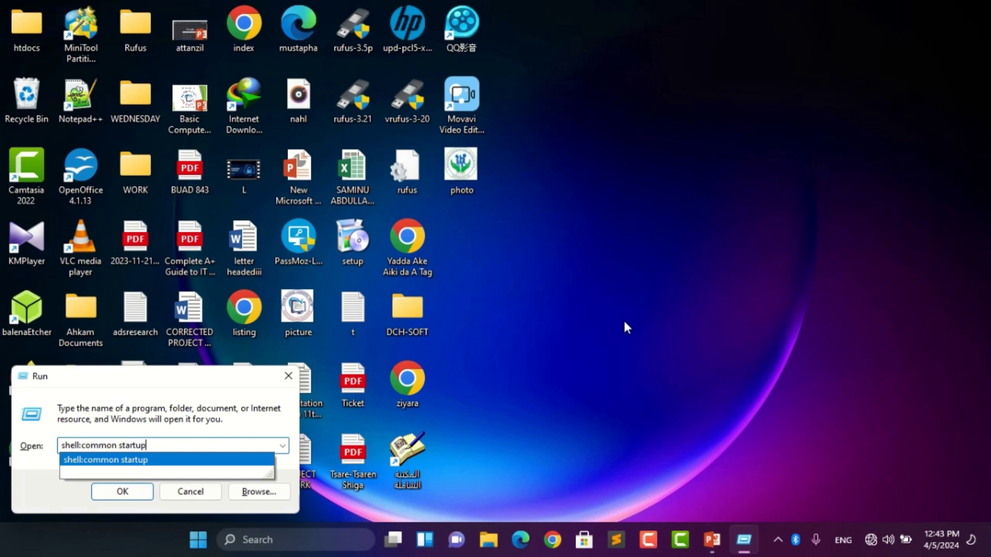
key("Return")
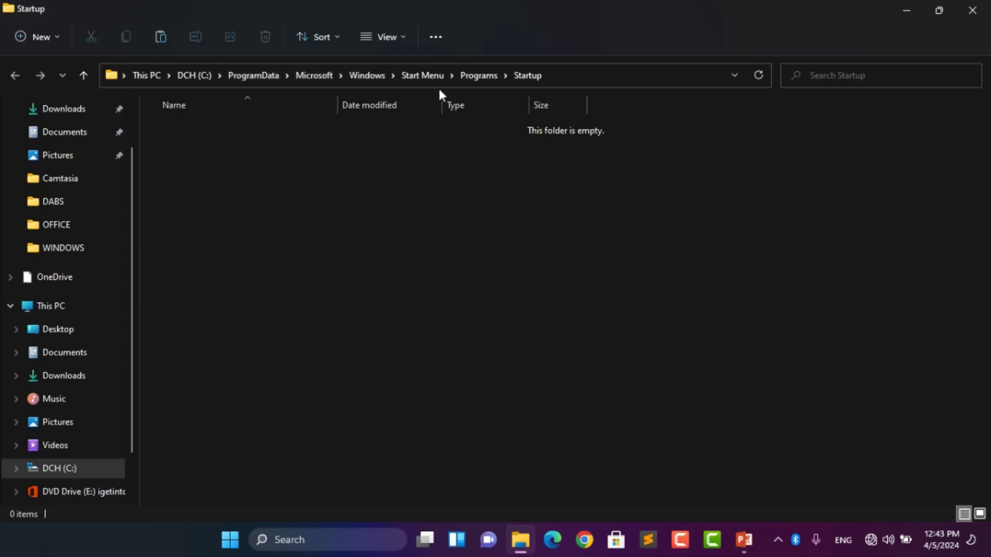
- Paste the copied ctfmon file into the Startup folder, granting administrator permission for the copy
right_click(320, 217)
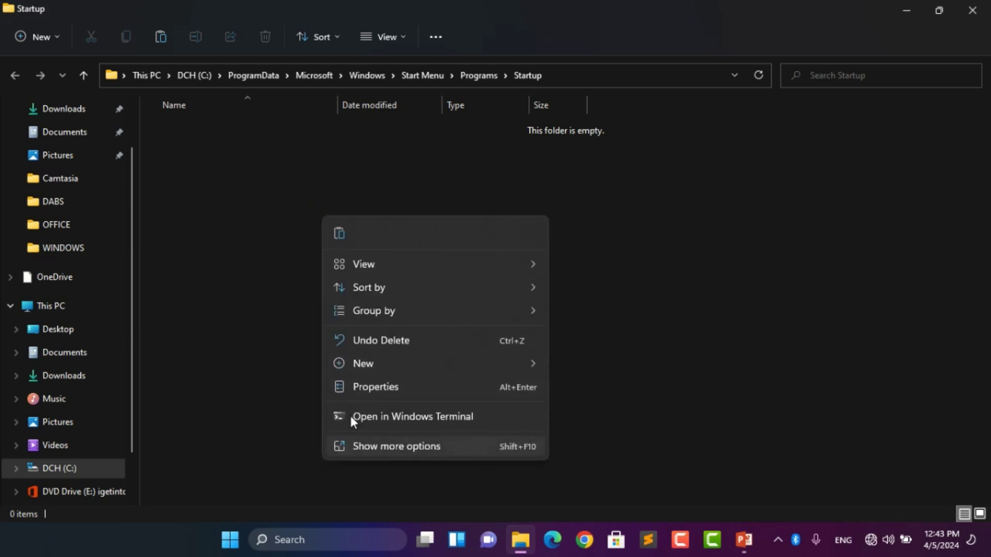
left_click(350, 442)
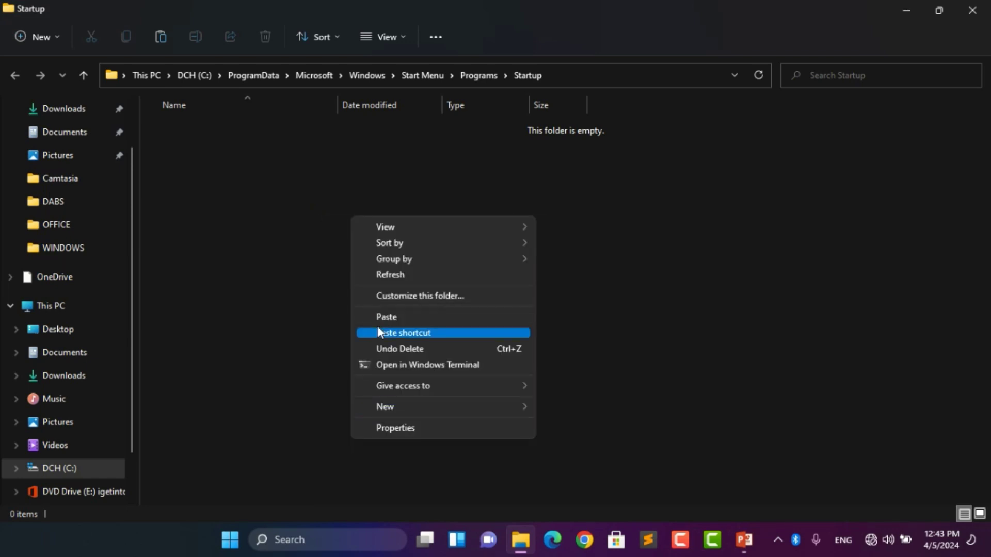
left_click(383, 318)
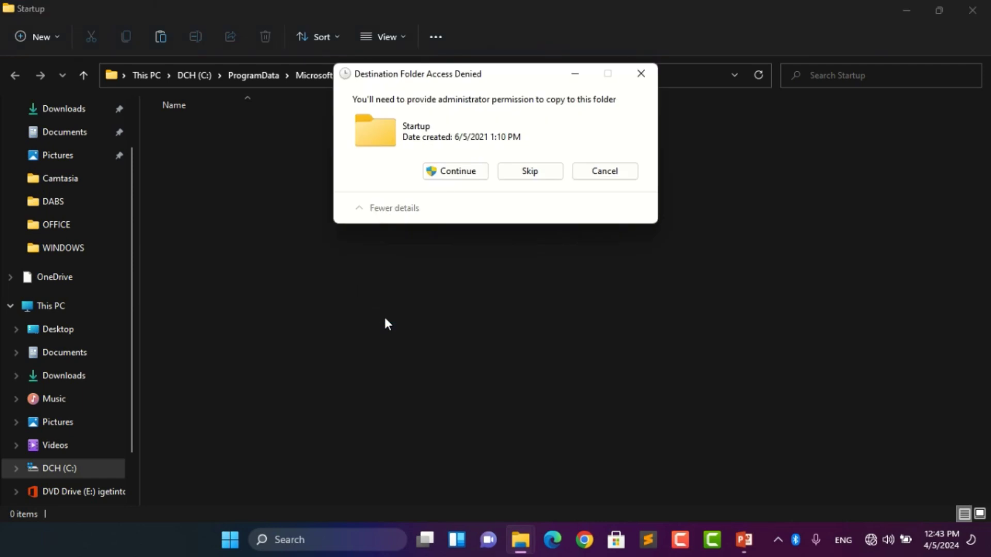
left_click(441, 173)
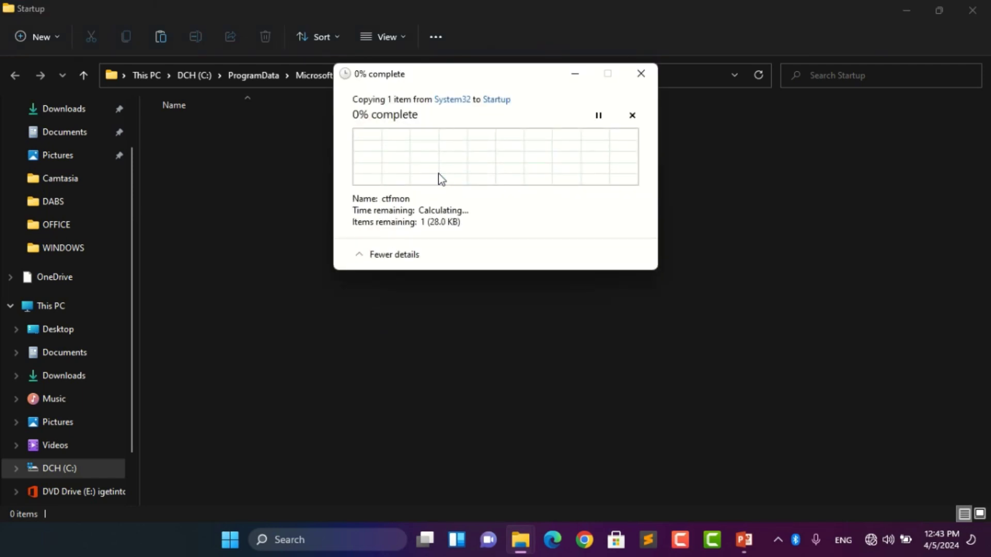
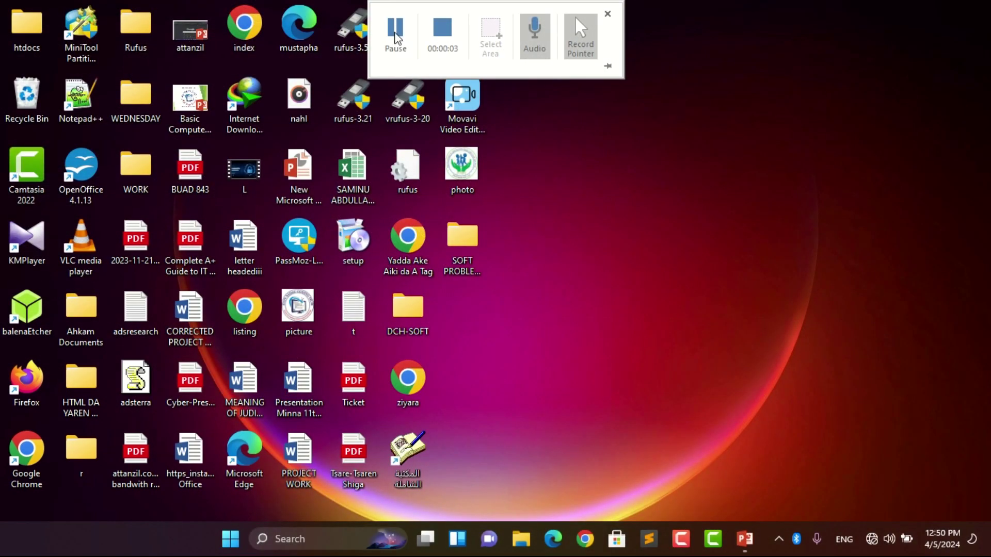
- Test the Start menu search by entering the random text "ghvn,v;x;fo", and dismiss the search
left_click(232, 542)
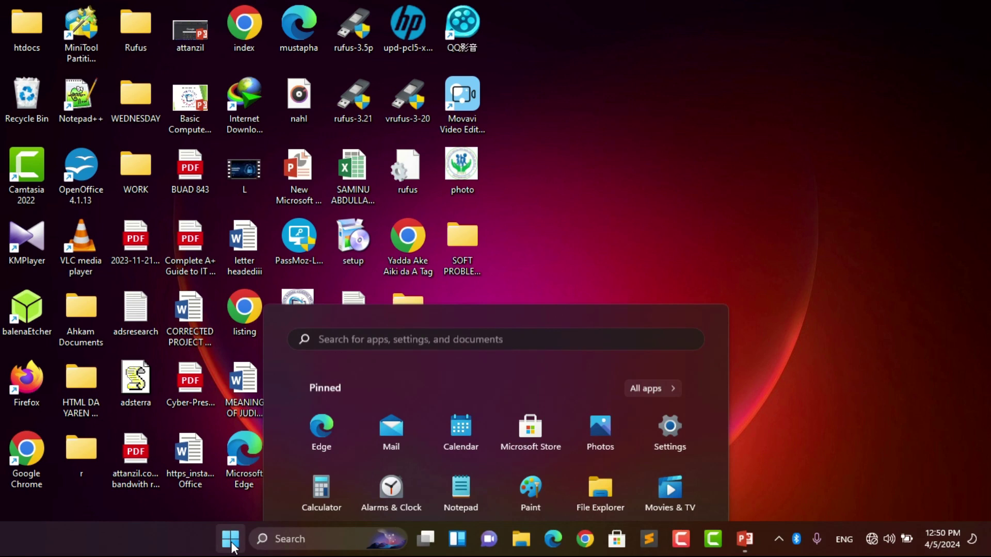
left_click(377, 72)
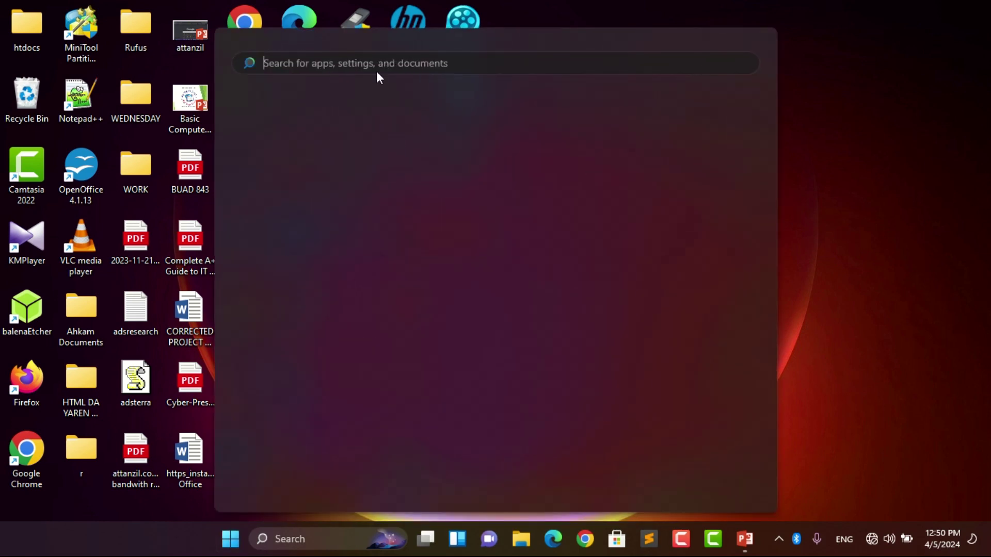
type("ghvn,v;x;fo")
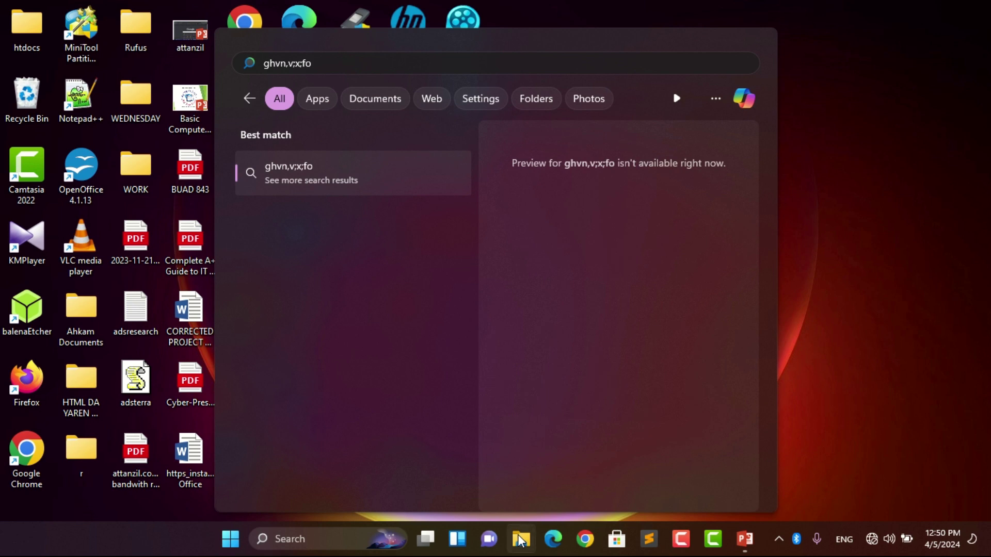
key("Escape")
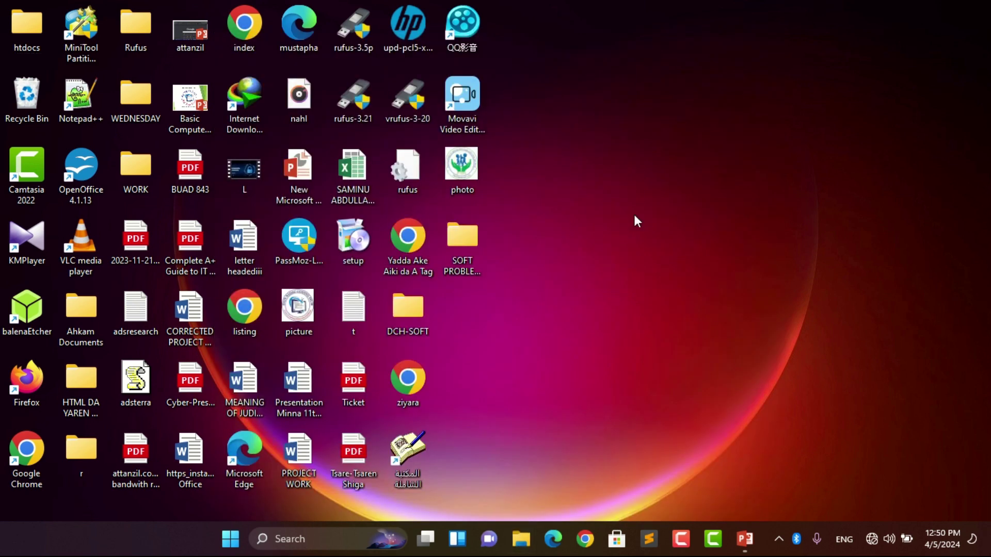
- Test the File Explorer Quick access search by entering the random text "hgvb;n"
key("super+e")
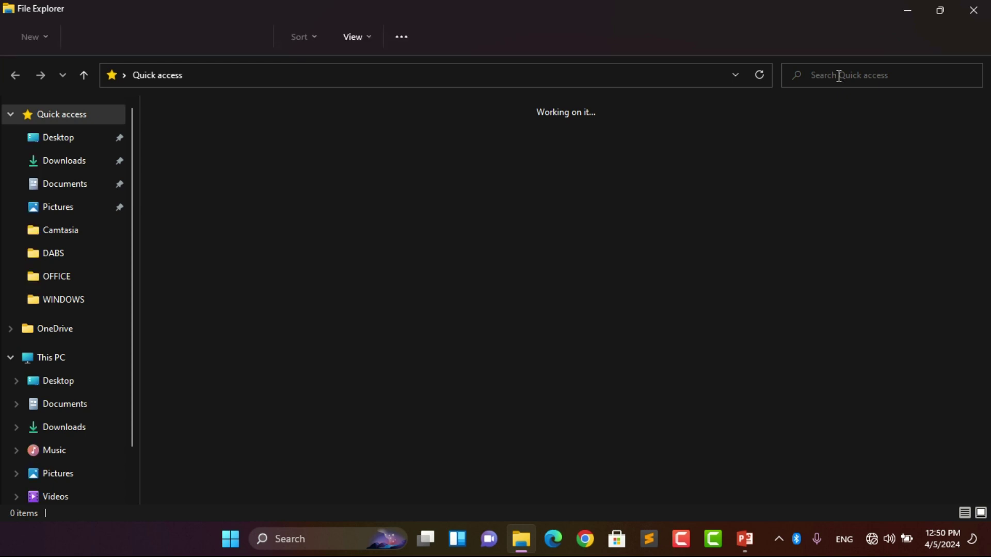
left_click(838, 76)
type("hgvb;n")
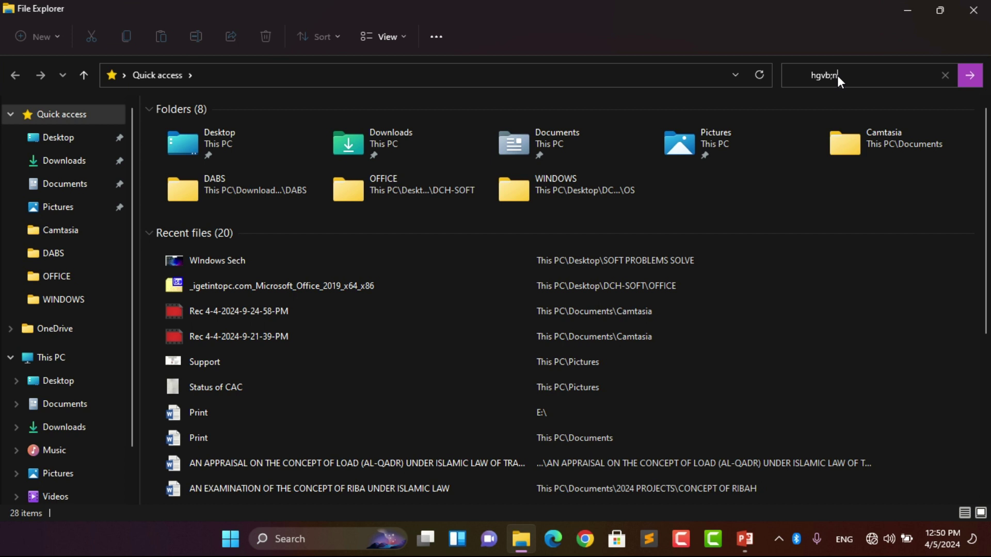